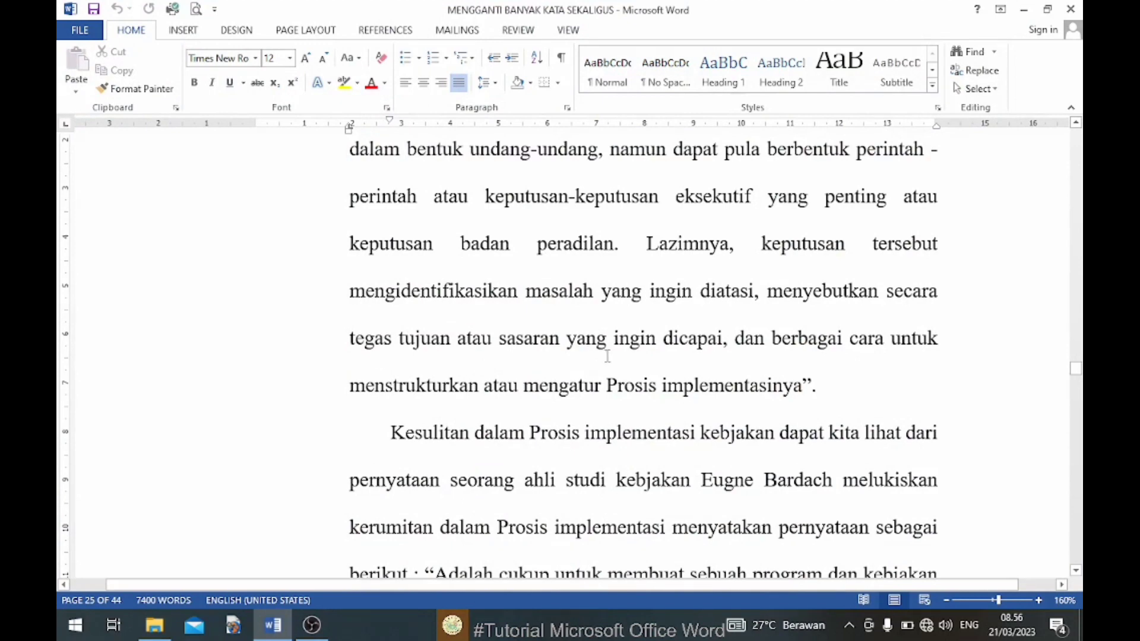
- Scroll through the document to review the misspelled 'Prosis' text and place the cursor in a paragraph
scroll(606, 356, down, 1)
scroll(607, 356, down, 1)
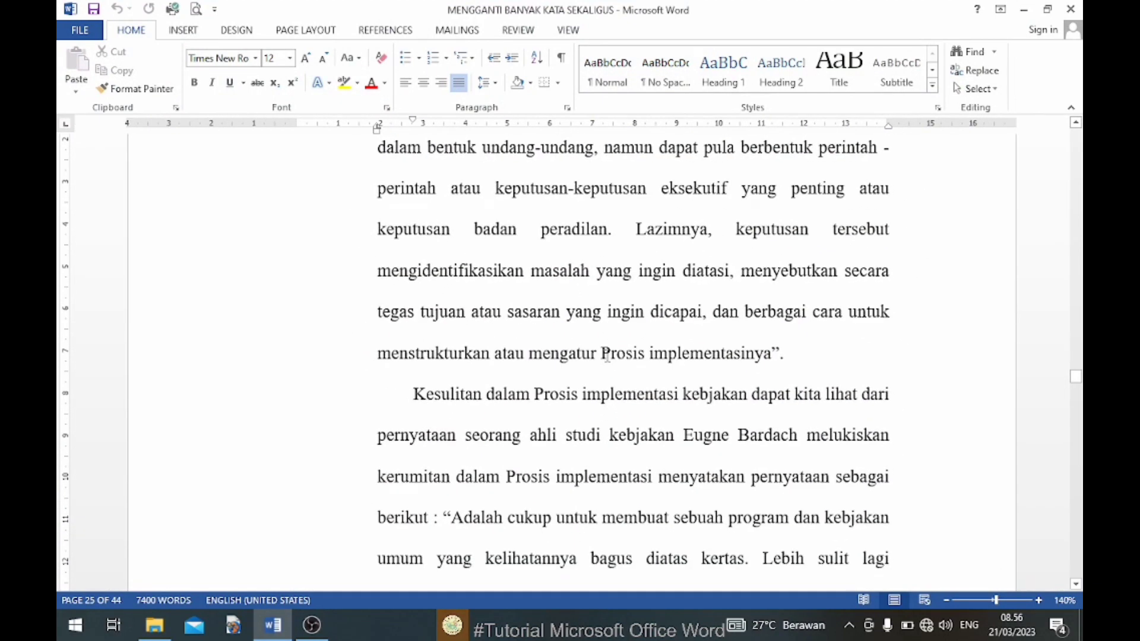
scroll(607, 356, down, 2)
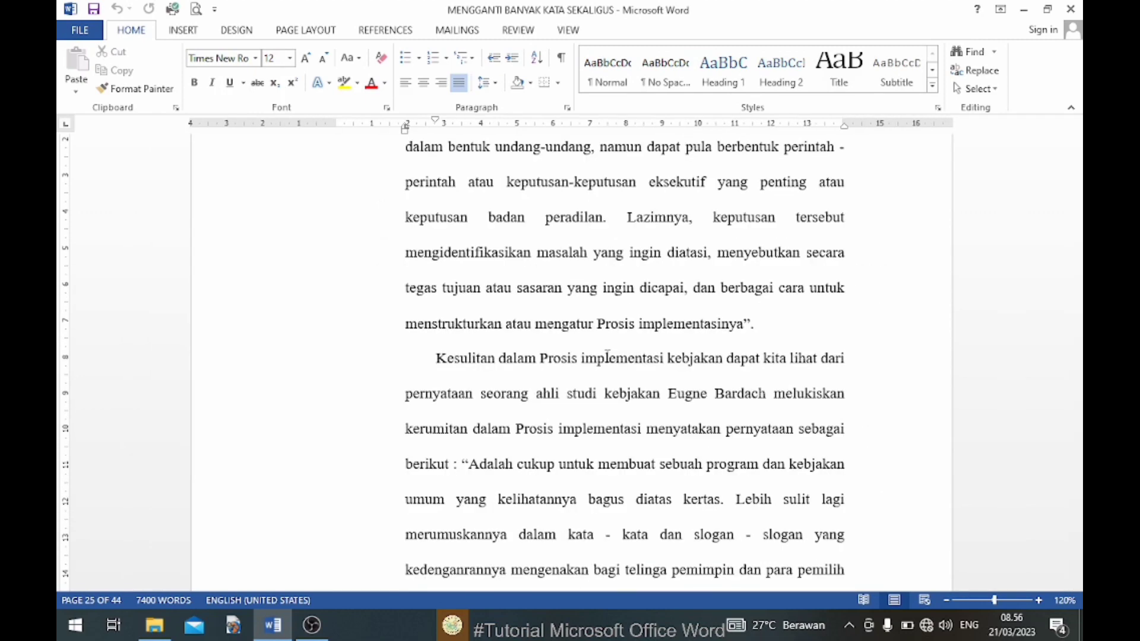
scroll(737, 363, up, 2)
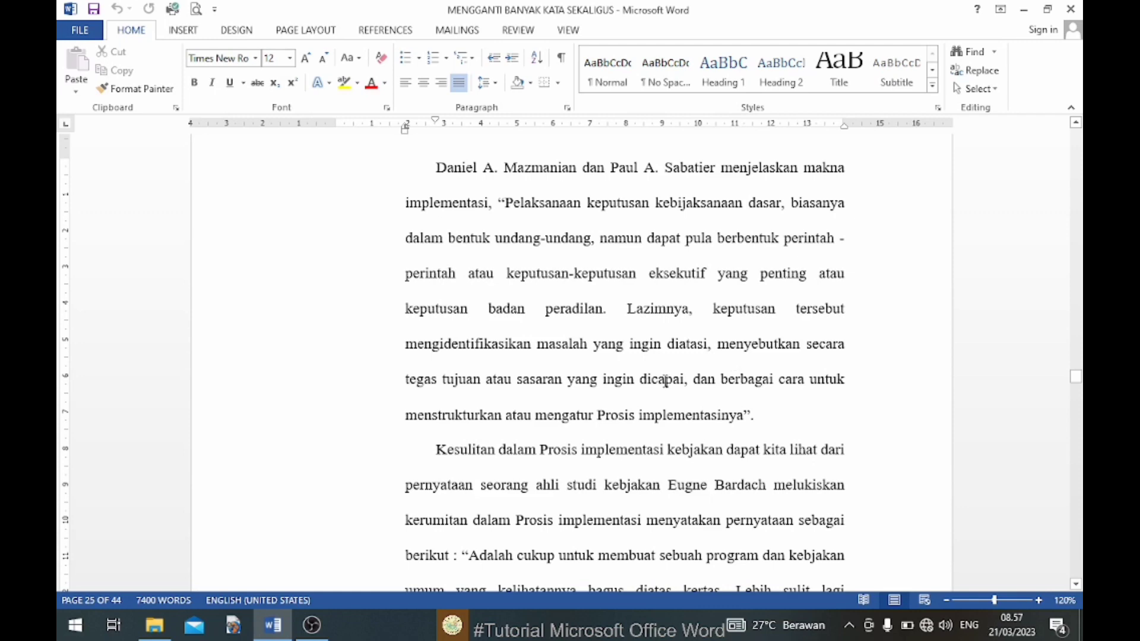
scroll(720, 410, down, 2)
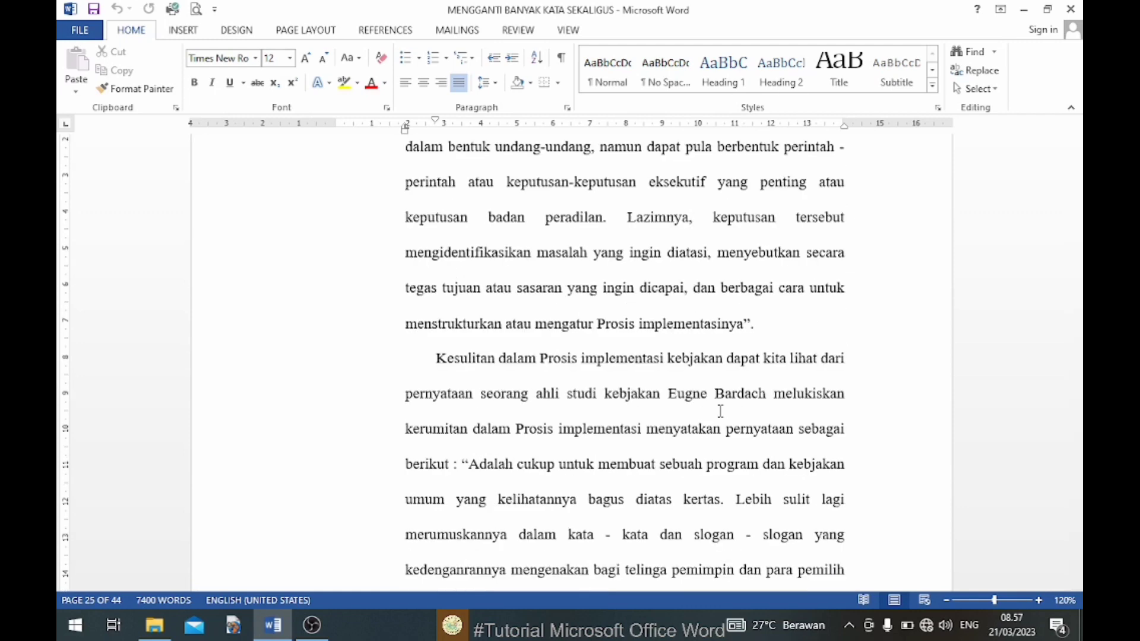
scroll(667, 463, up, 6)
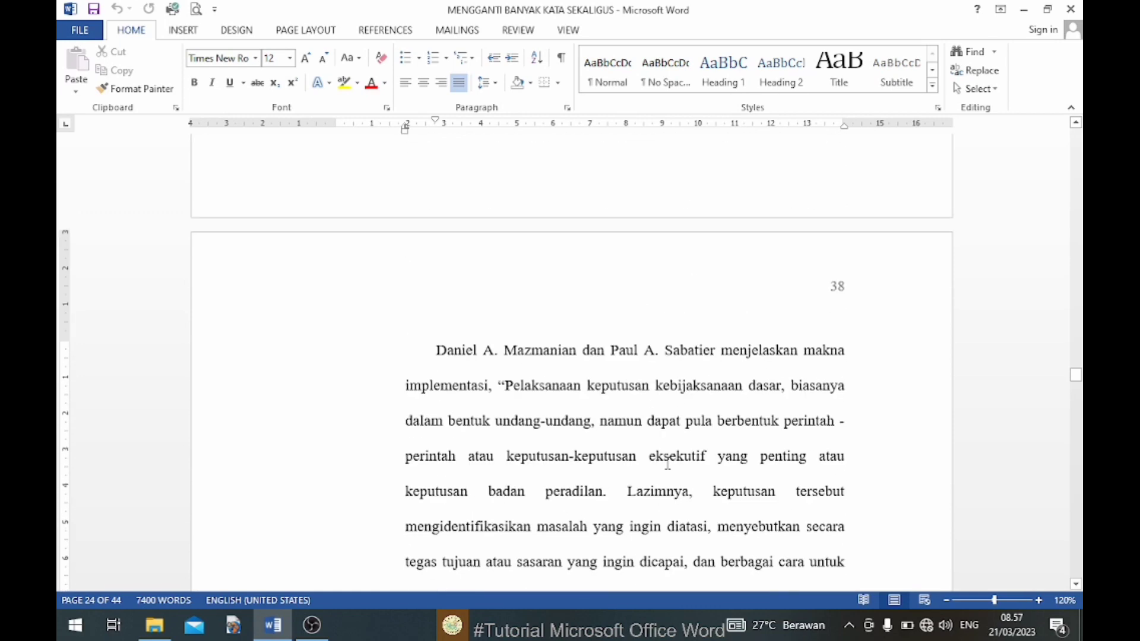
scroll(667, 463, down, 5)
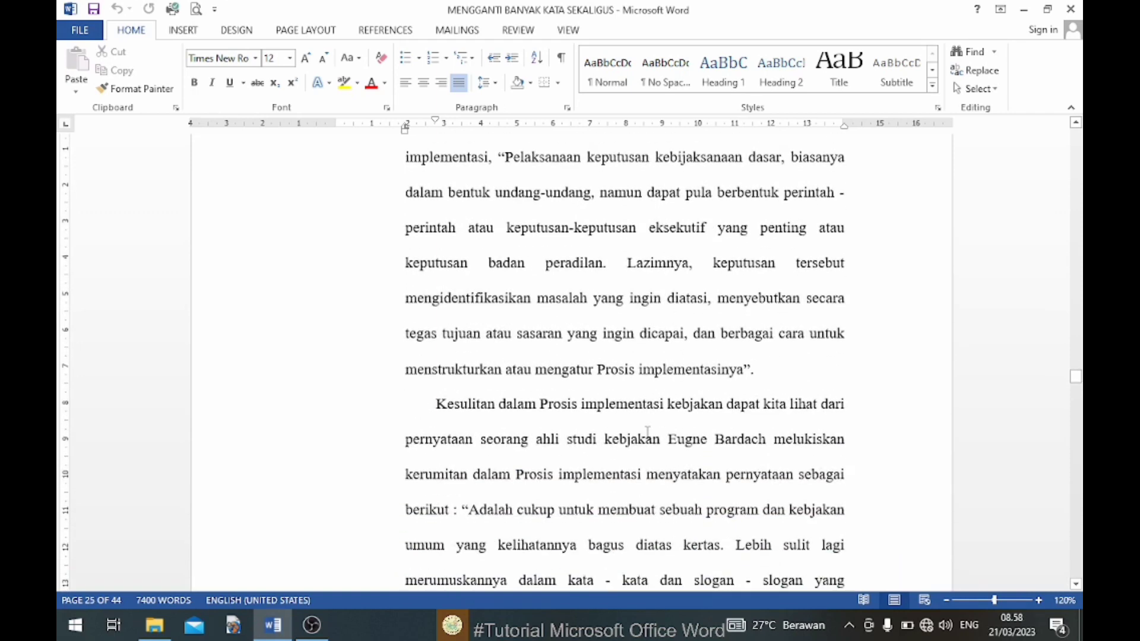
scroll(802, 514, down, 4)
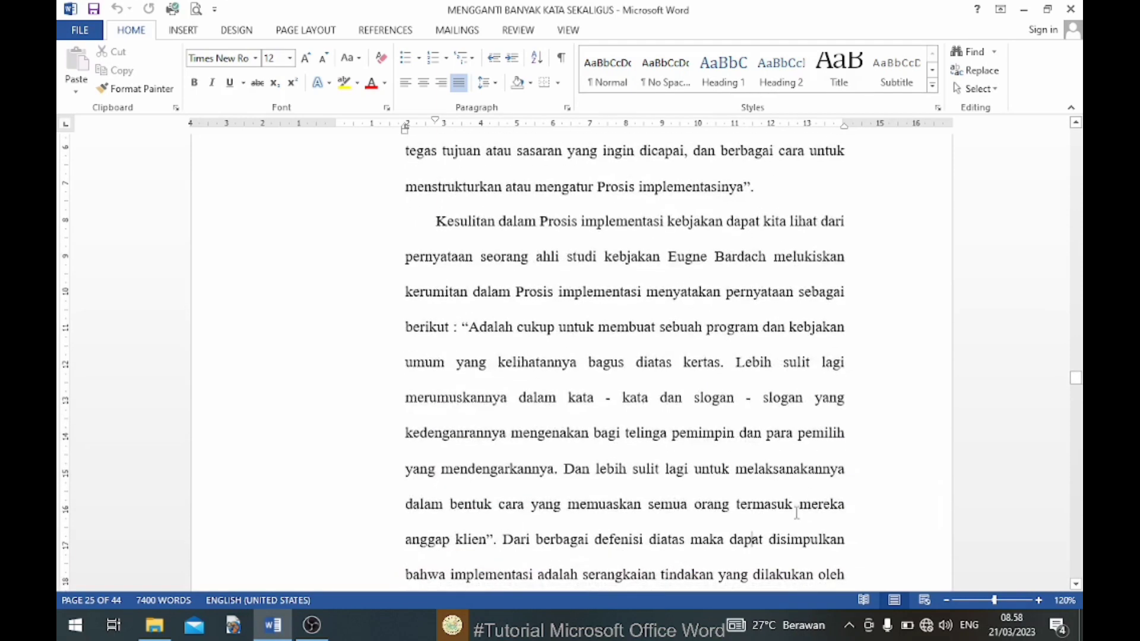
scroll(596, 288, up, 1)
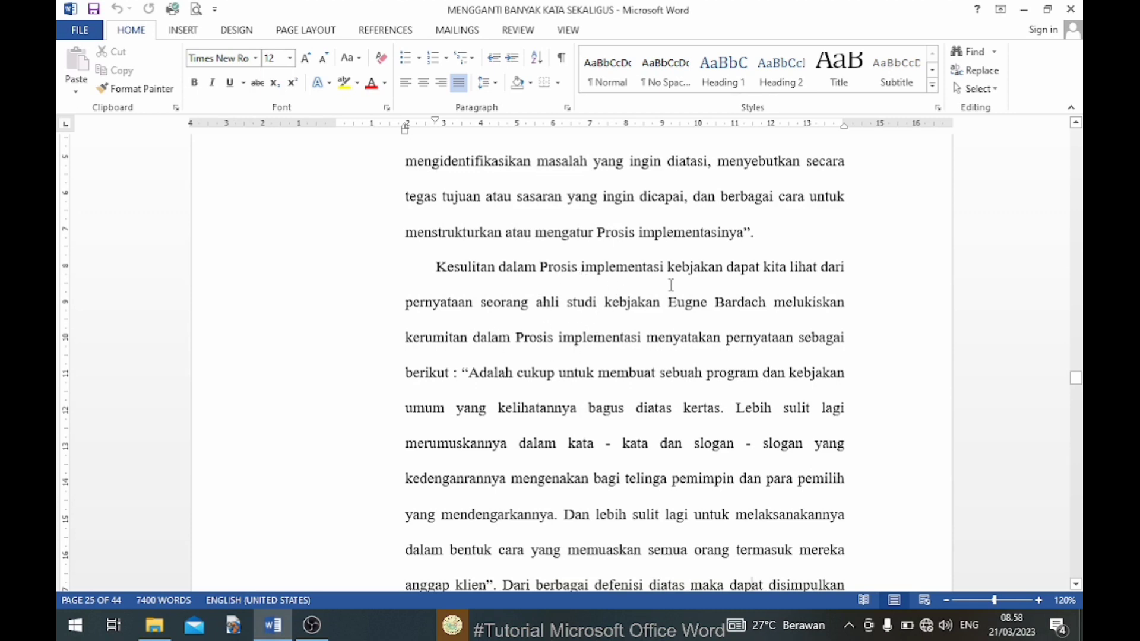
click(692, 303)
click(983, 72)
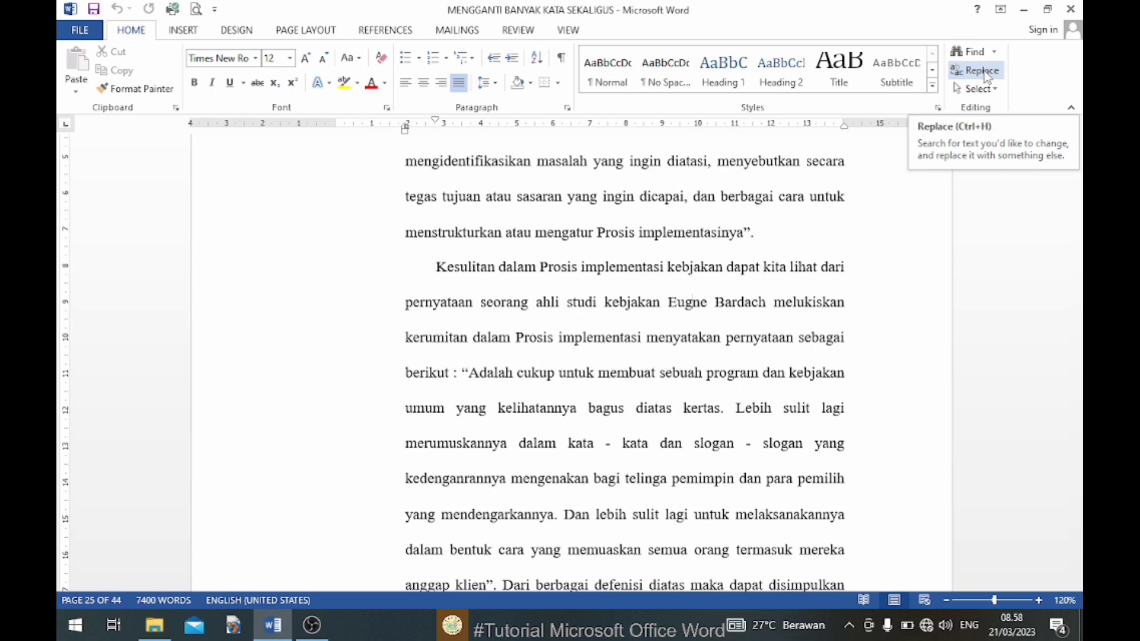
- Bring up the Find and Replace window and move it away from the text
click(984, 72)
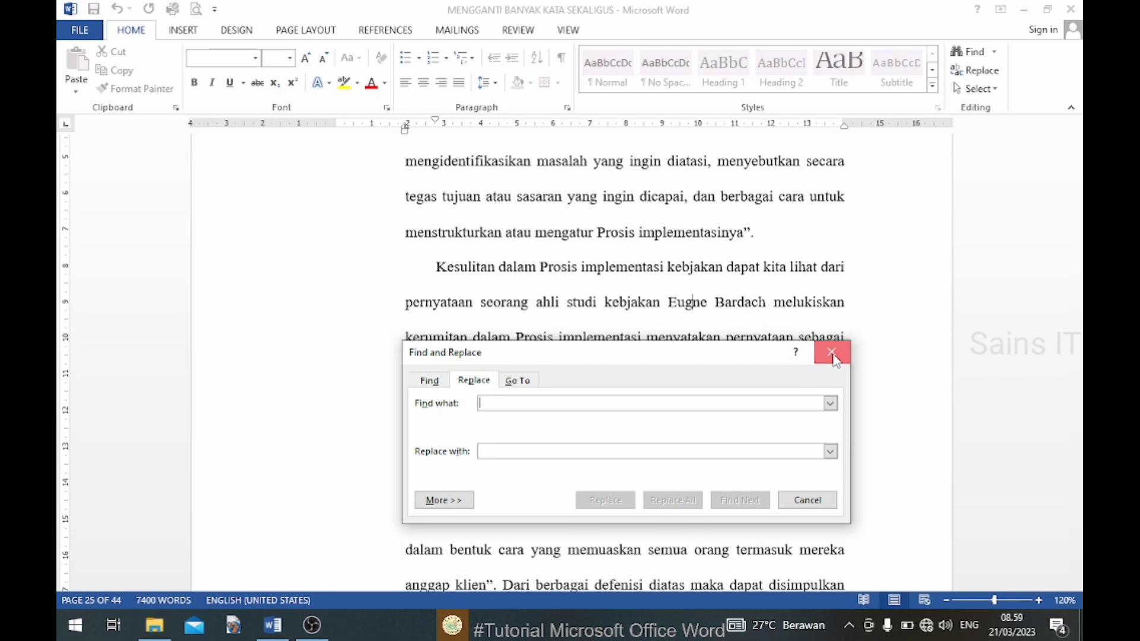
click(832, 353)
click(976, 73)
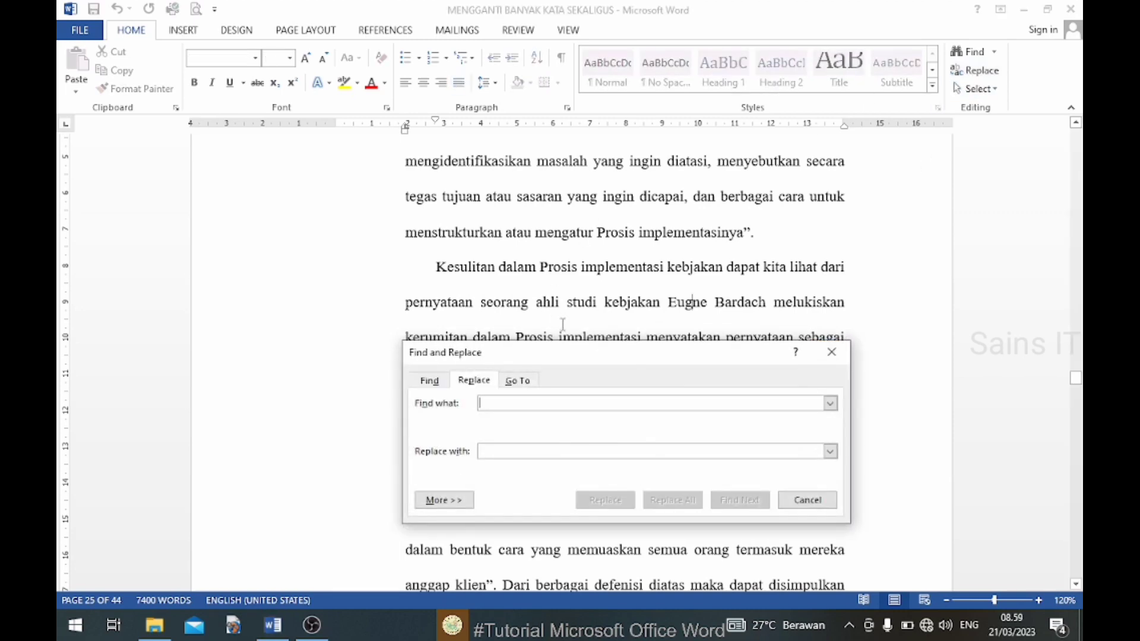
mouse_move(569, 347)
mouse_down()
mouse_move(608, 289)
mouse_move(590, 336)
mouse_up()
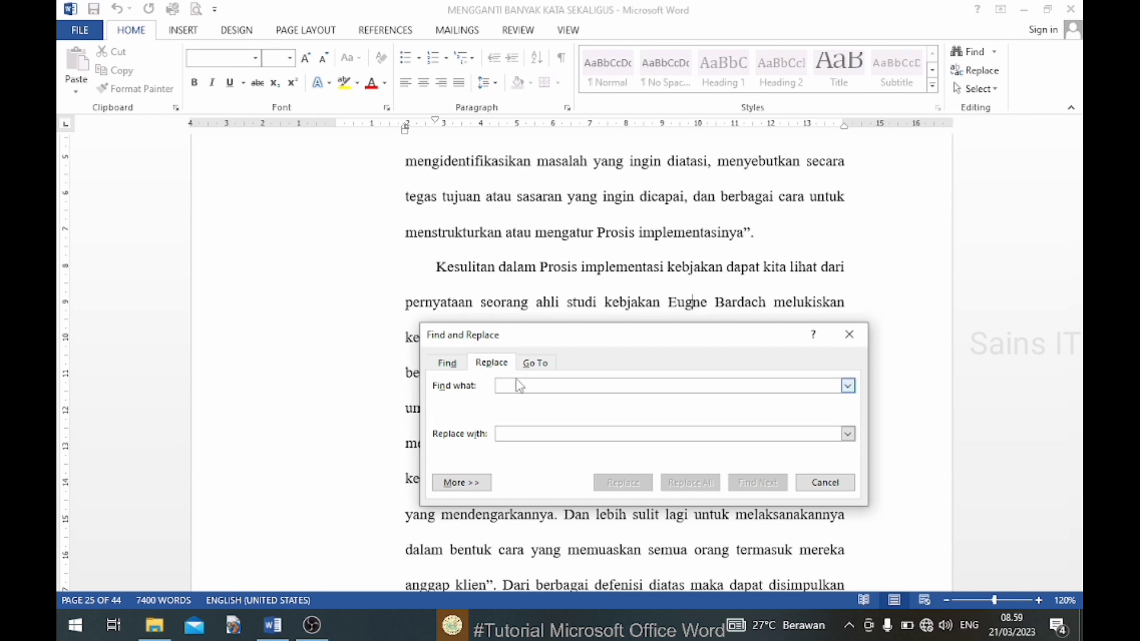
- Replace all 'prosis' with 'proses' (39 replacements) and dismiss the count message
text(p)
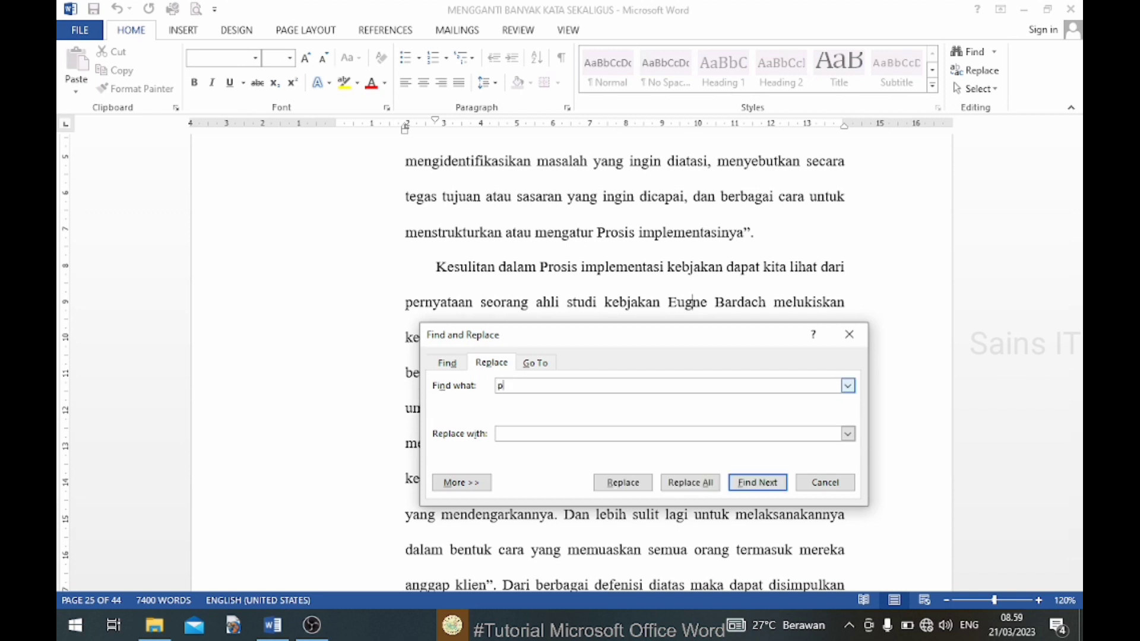
text(RO)
key(BackSpace)
key(BackSpace)
key(BackSpace)
text(po)
text(ros)
click(515, 434)
text(pr)
text(os)
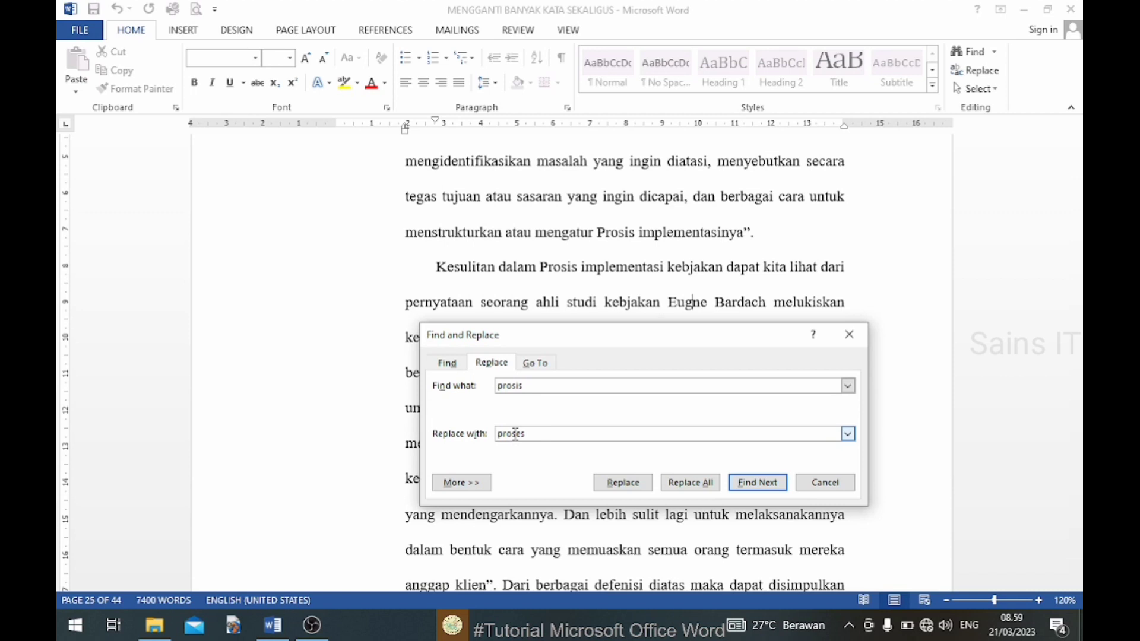
click(689, 483)
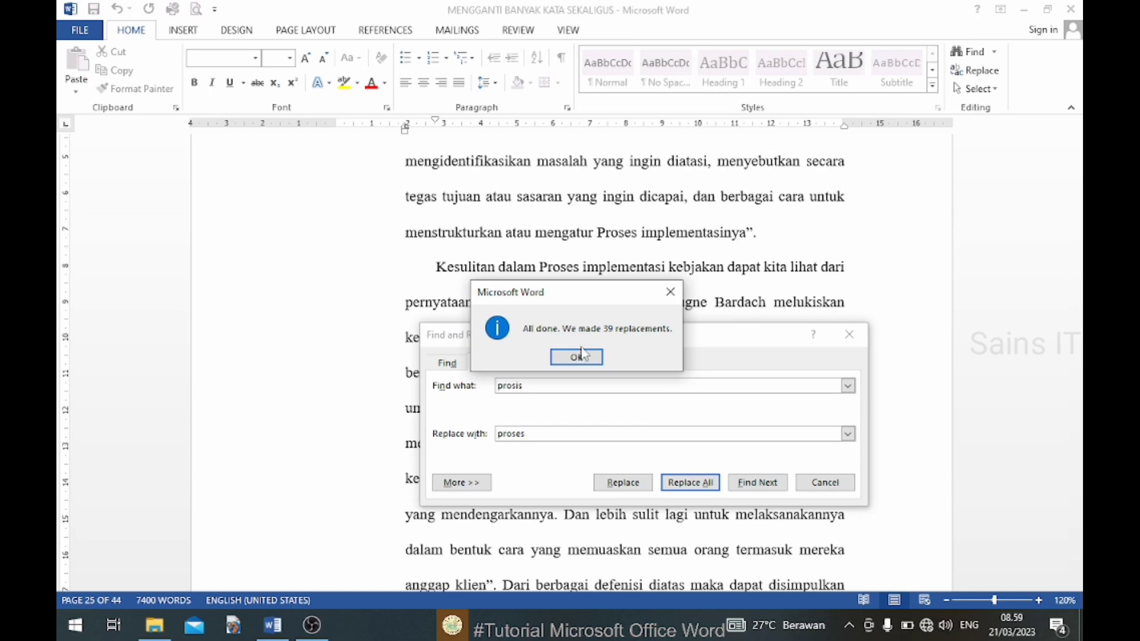
click(589, 356)
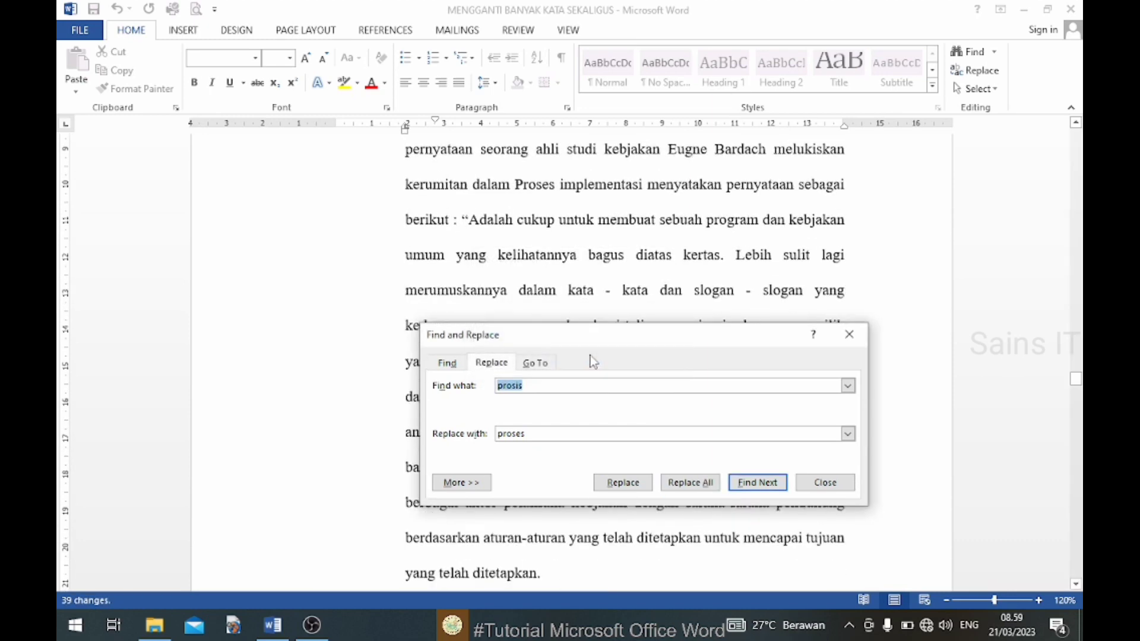
click(812, 480)
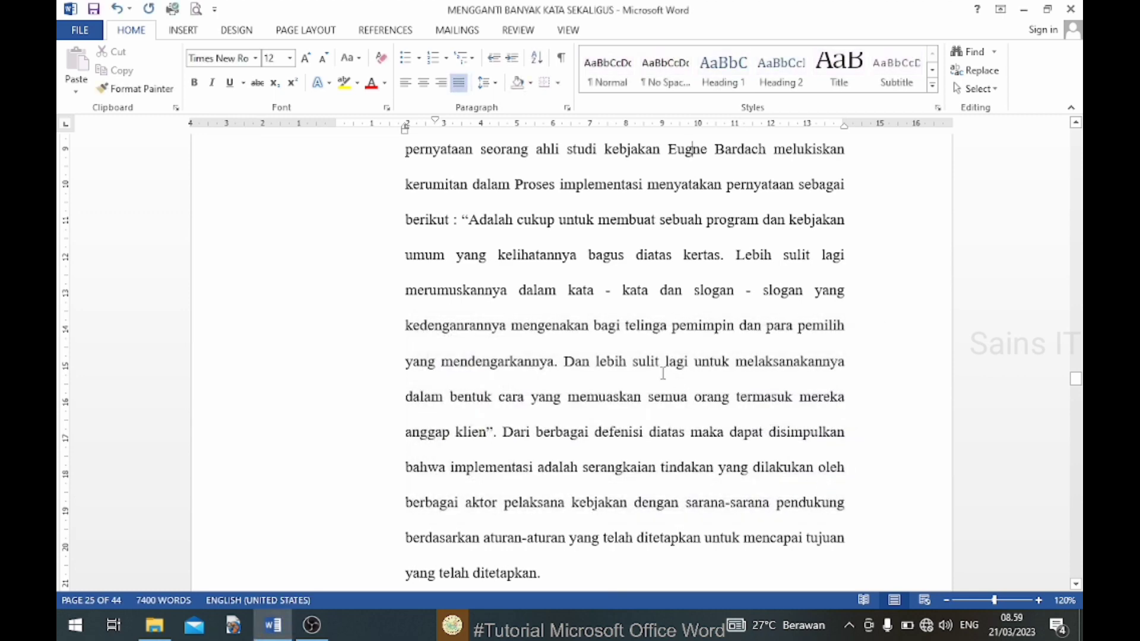
scroll(663, 373, up, 2)
scroll(663, 373, up, 2)
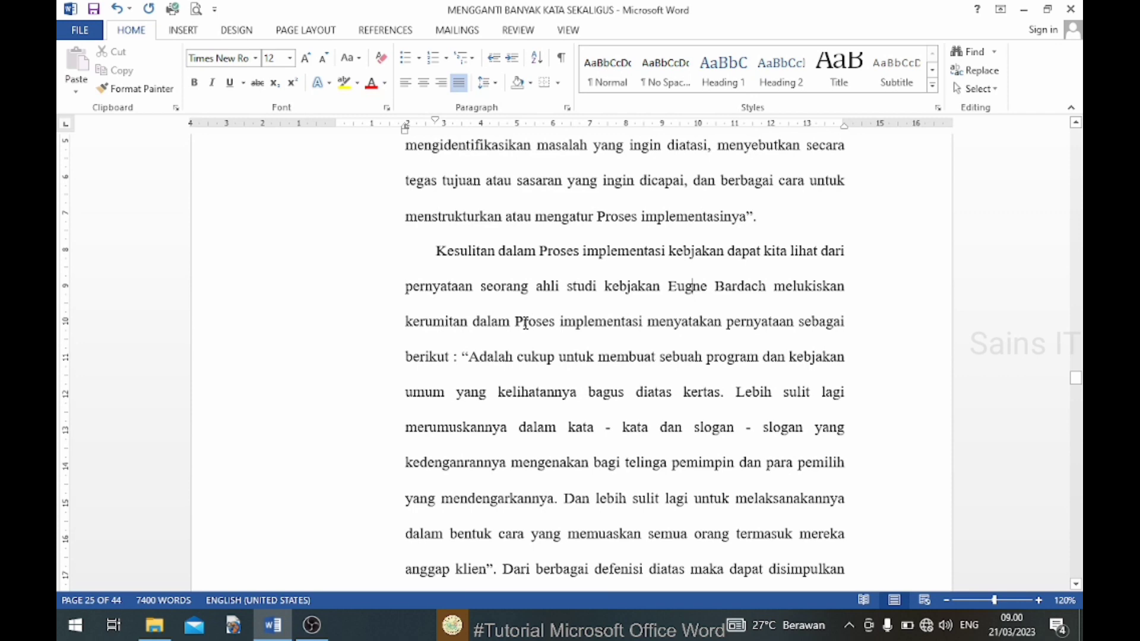
double_click(542, 252)
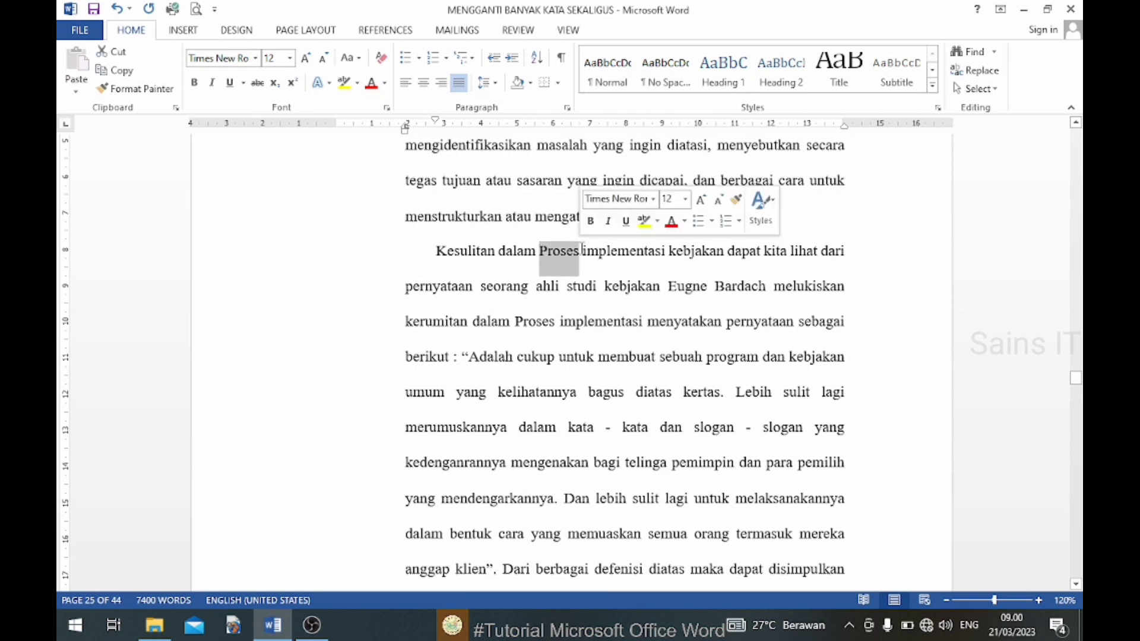
double_click(572, 297)
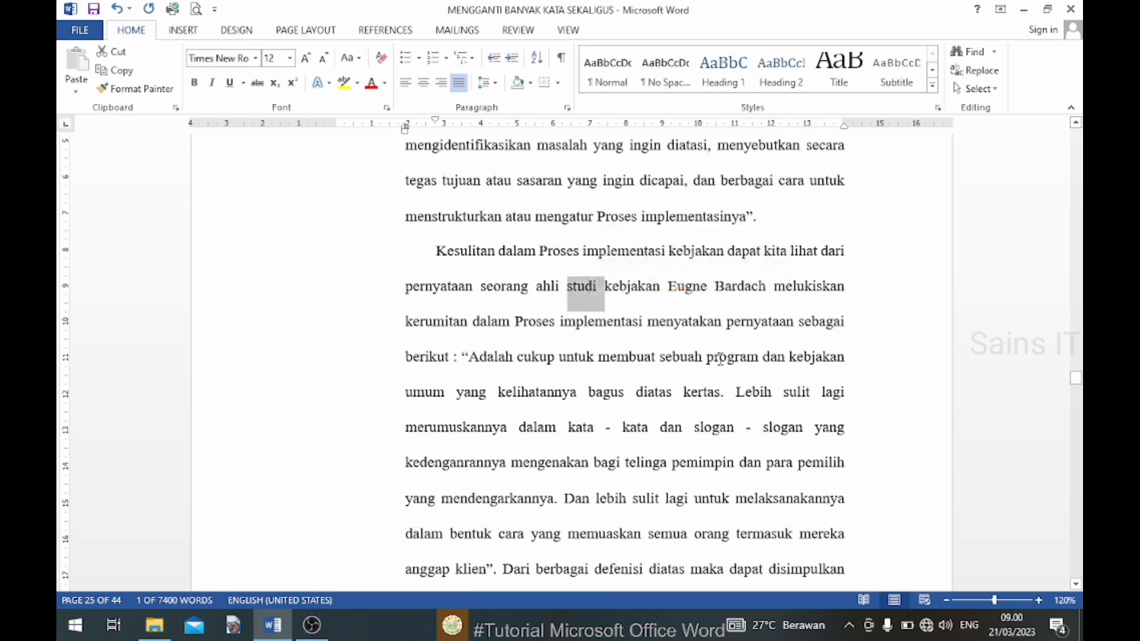
scroll(766, 380, up, 5)
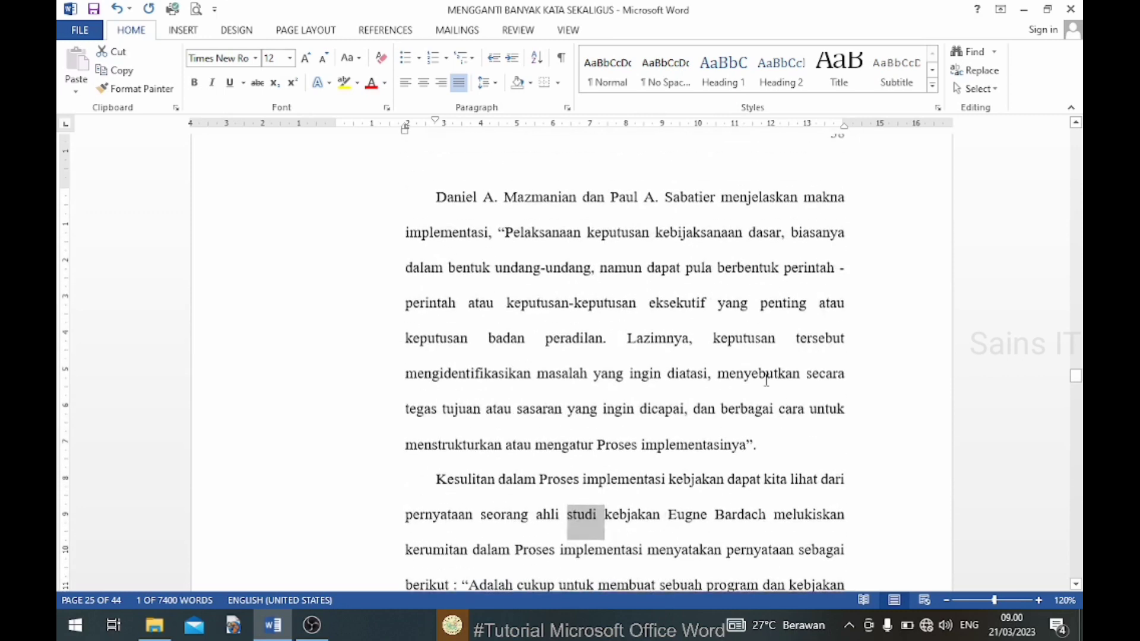
scroll(765, 380, down, 4)
scroll(766, 383, down, 3)
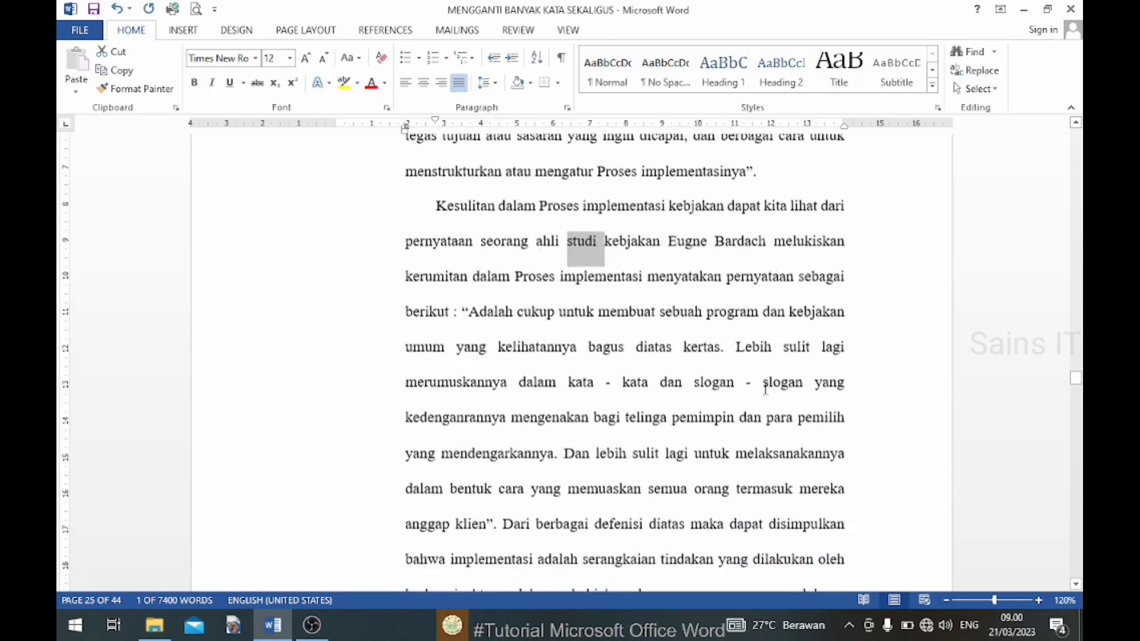
scroll(766, 386, down, 2)
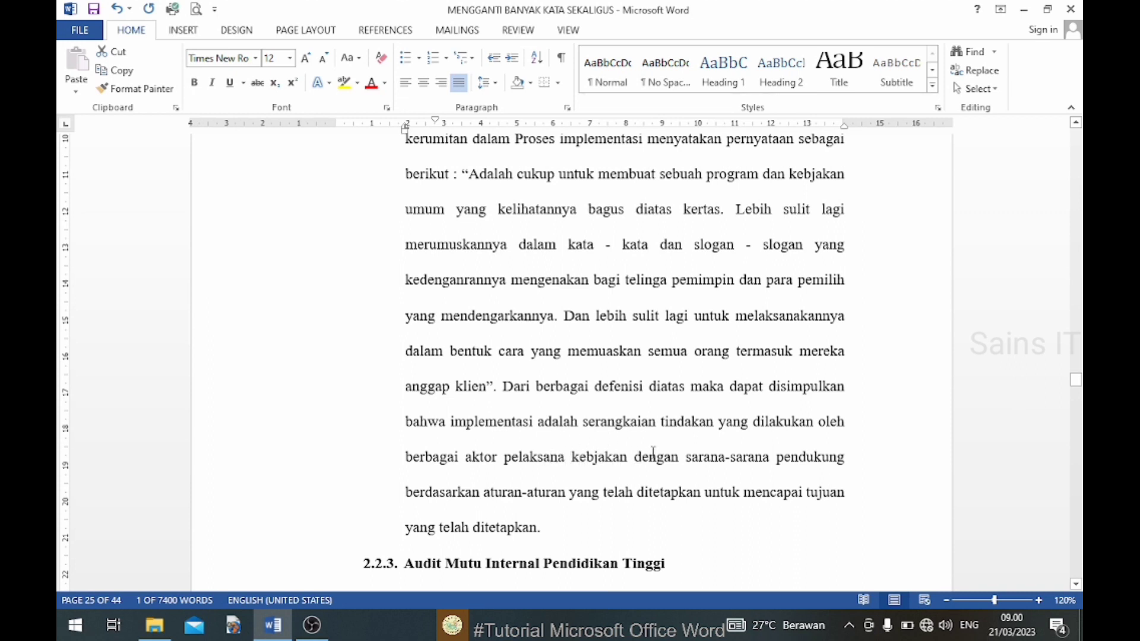
click(652, 456)
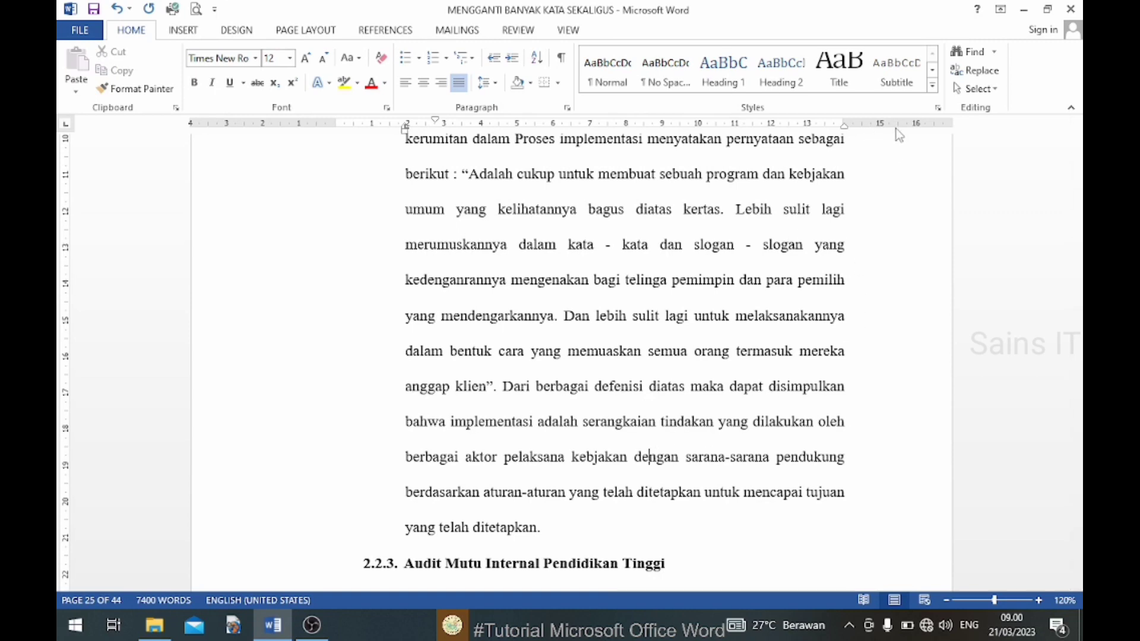
- Use Ctrl+H Replace All to change 'kebjakan' to 'kebijakan' (171 replacements), then dismiss the confirmation
click(976, 70)
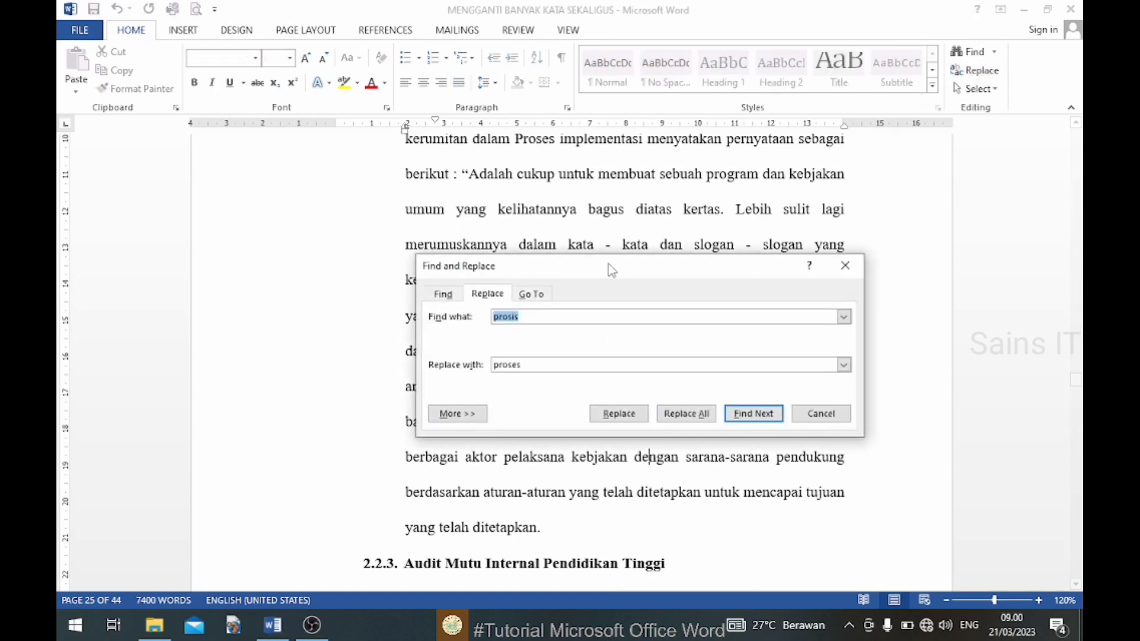
mouse_move(608, 261)
mouse_down()
mouse_move(682, 139)
mouse_move(672, 117)
mouse_up()
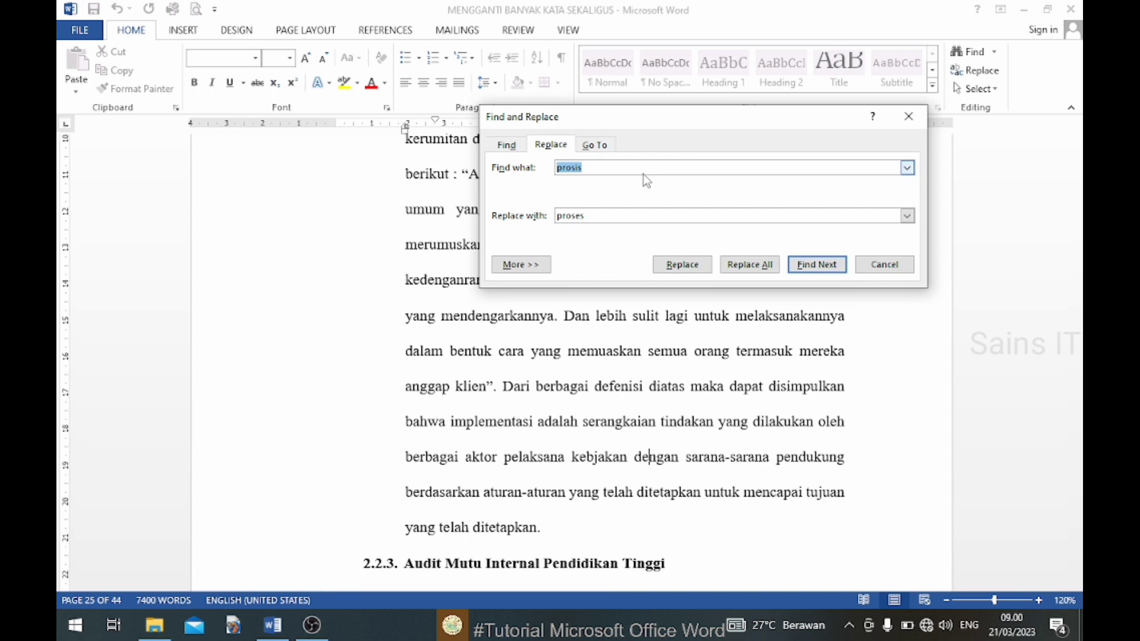
text(kebja)
text(kan)
double_click(603, 218)
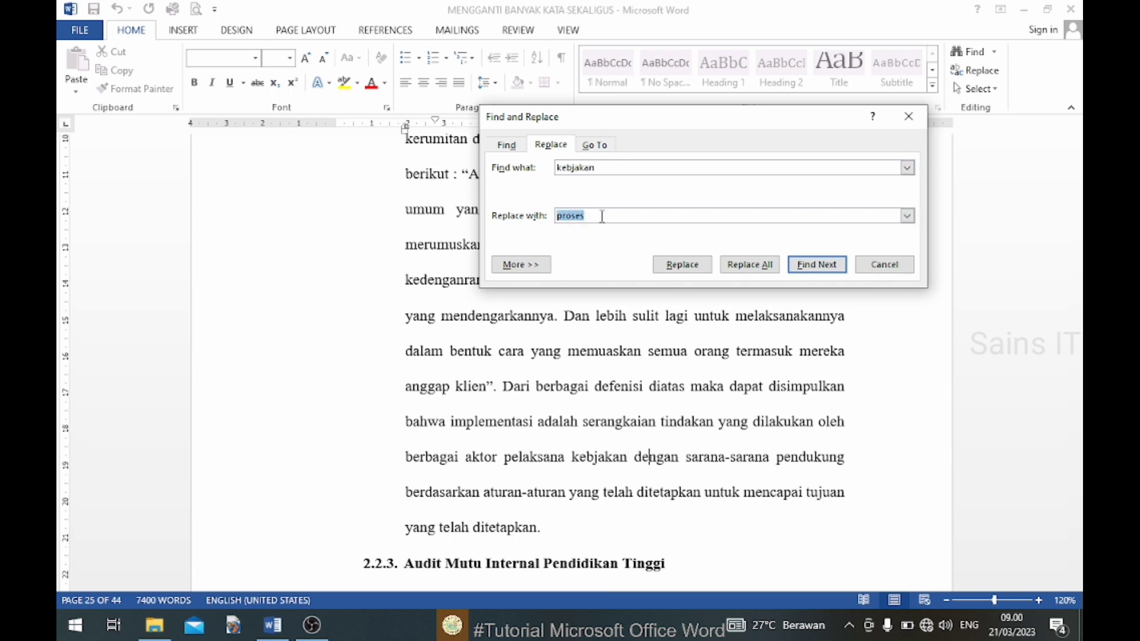
text(ke)
text(bijak)
text(an)
click(750, 266)
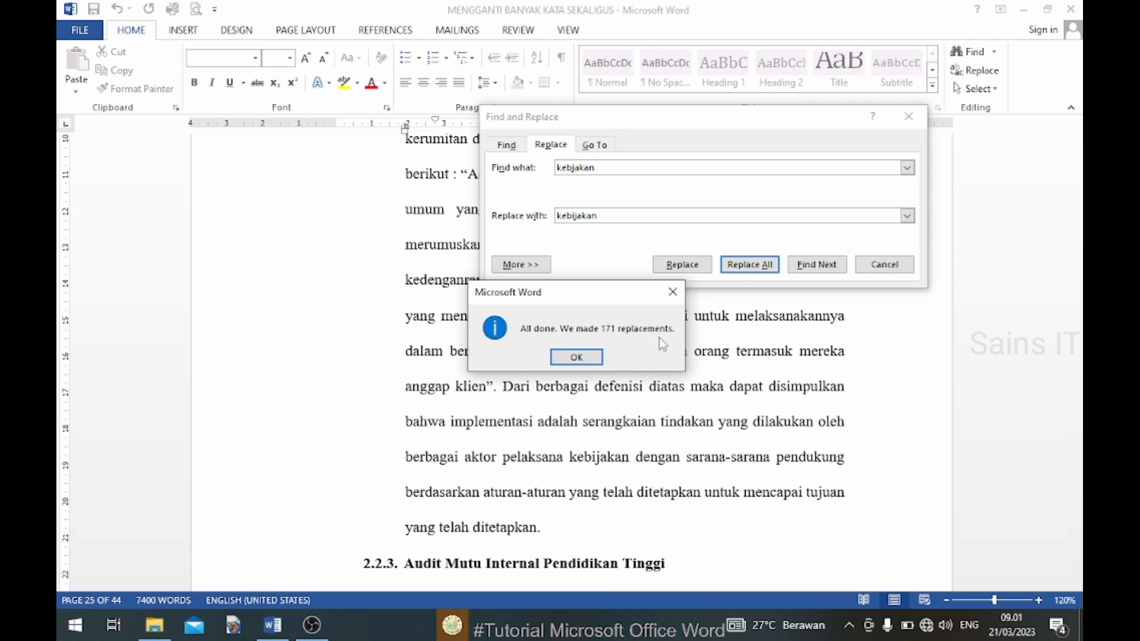
click(585, 357)
click(879, 264)
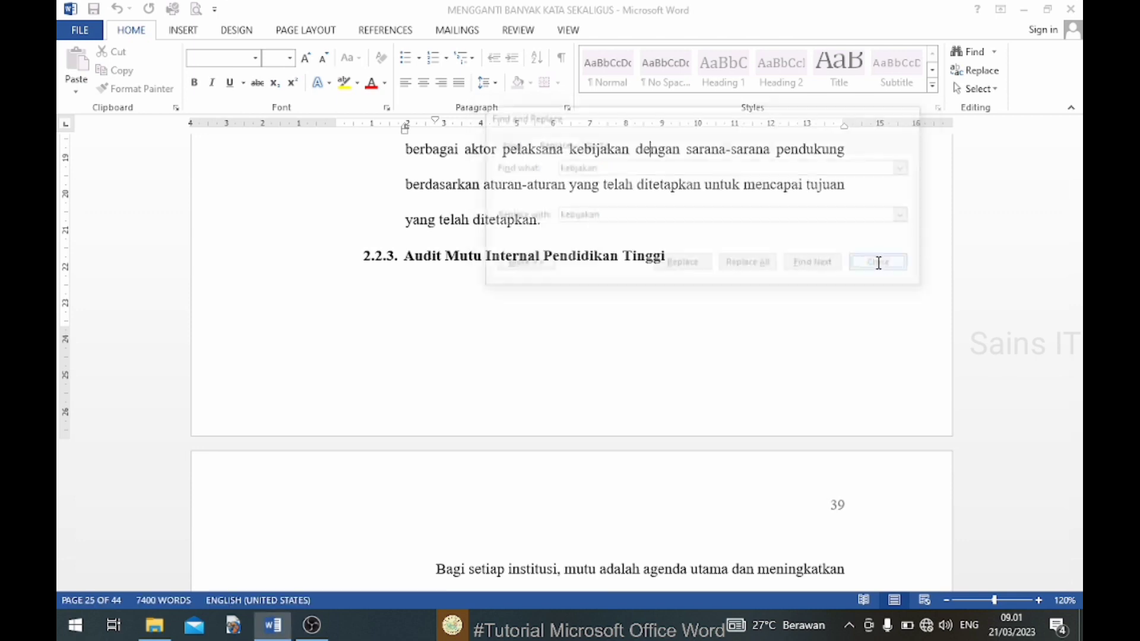
scroll(879, 263, up, 2)
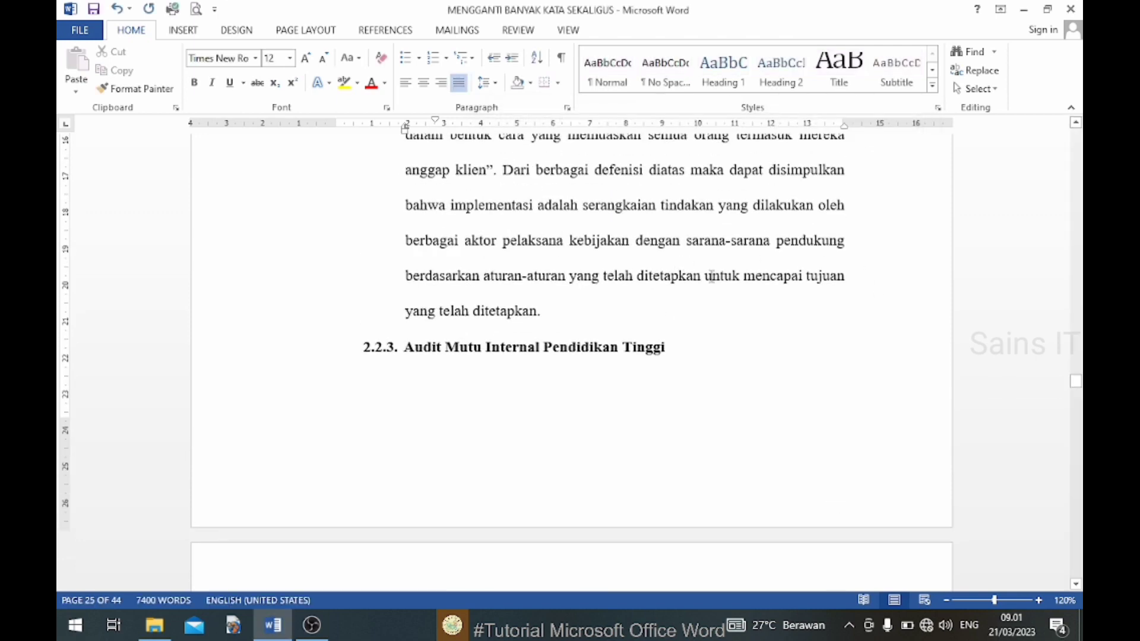
scroll(711, 276, up, 1)
scroll(711, 277, up, 1)
scroll(711, 277, up, 1)
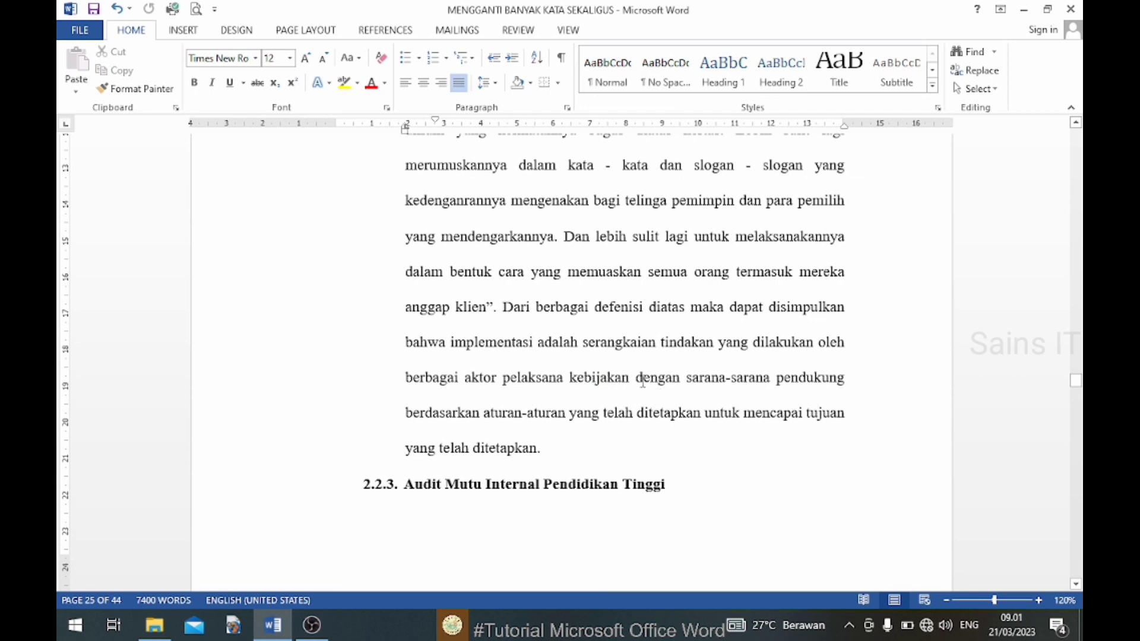
scroll(674, 323, up, 3)
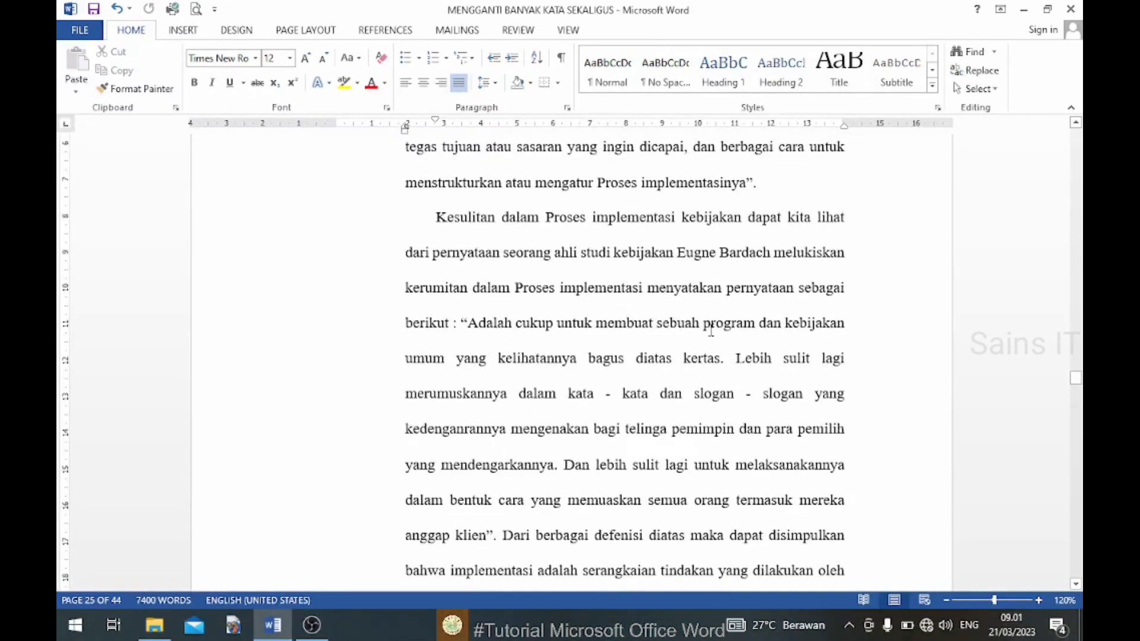
scroll(711, 331, up, 2)
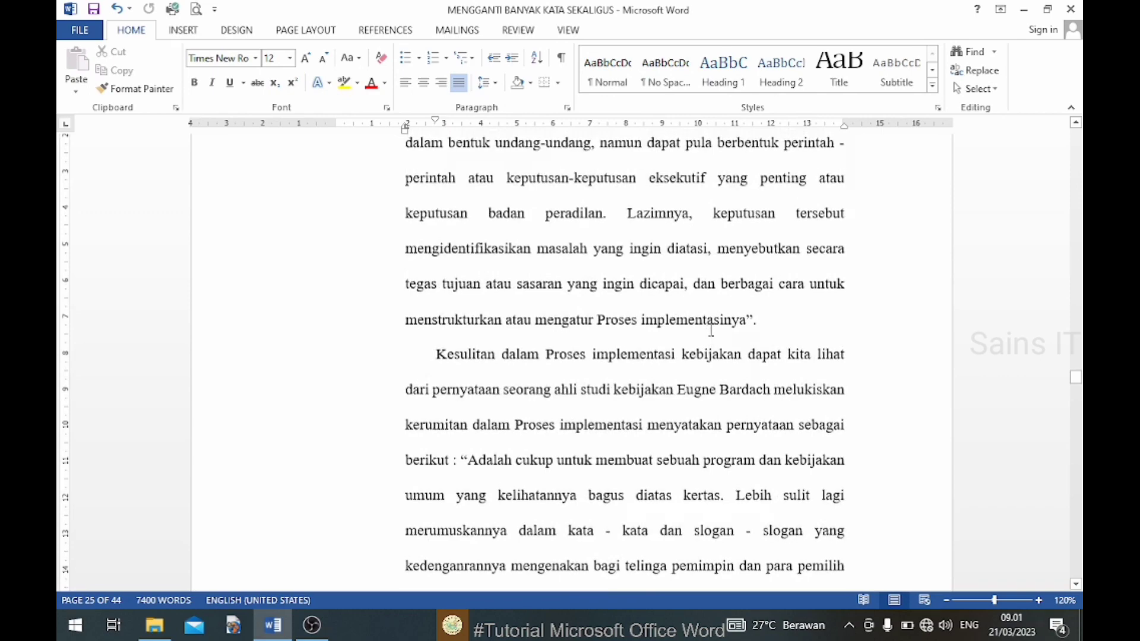
scroll(711, 330, up, 3)
scroll(710, 331, up, 3)
scroll(710, 331, up, 3)
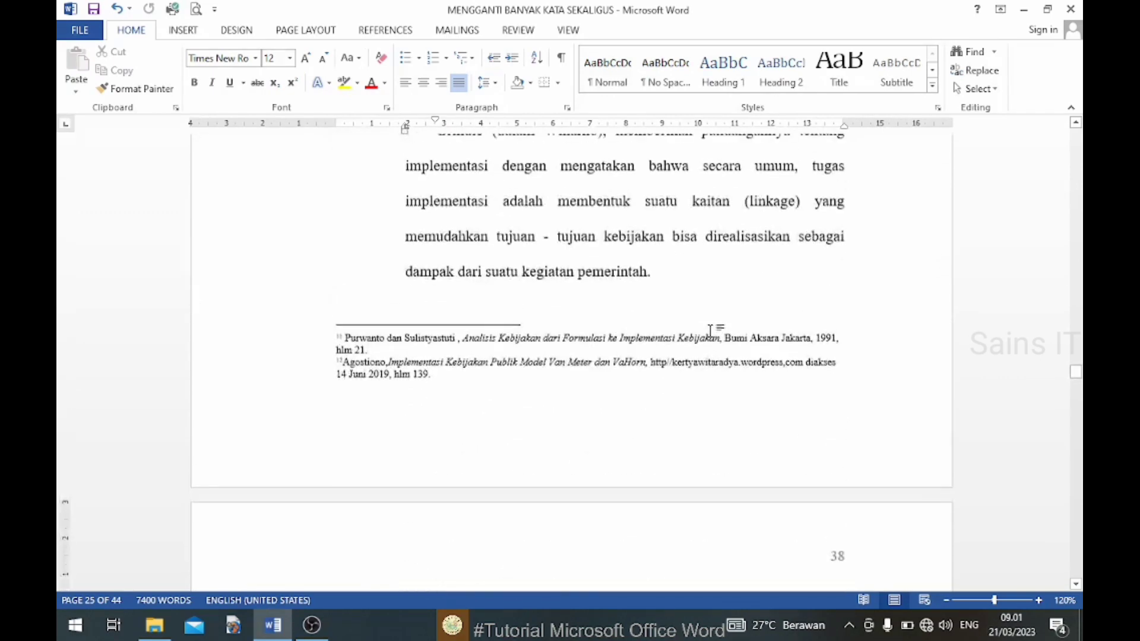
scroll(711, 331, up, 3)
scroll(710, 330, up, 3)
scroll(711, 331, up, 3)
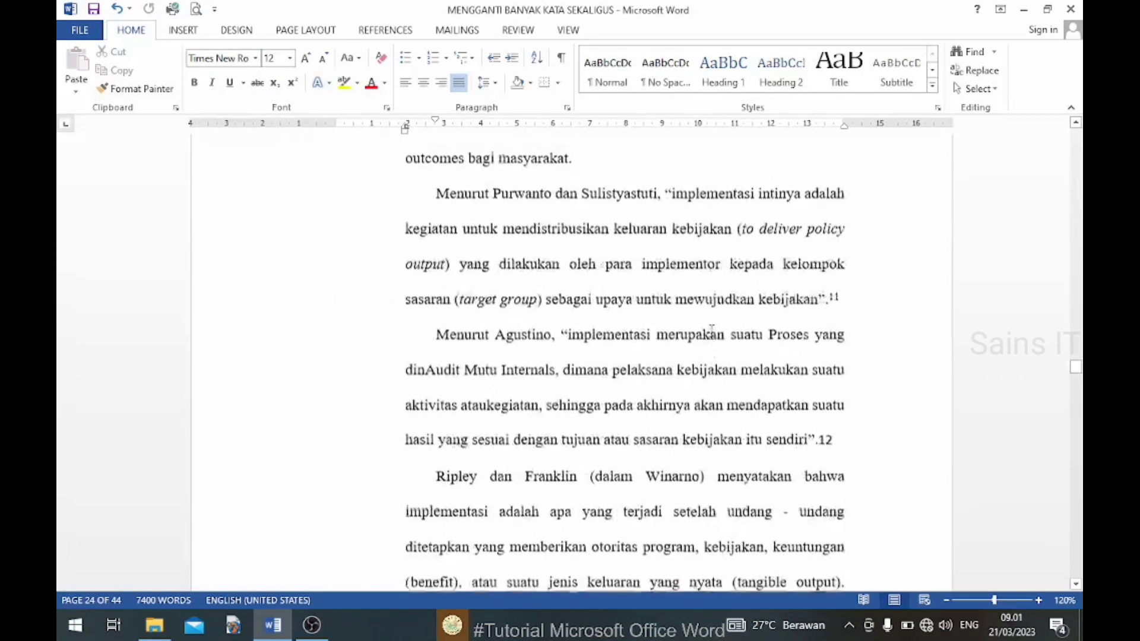
scroll(711, 330, up, 4)
scroll(711, 332, up, 4)
scroll(711, 333, up, 4)
scroll(711, 333, up, 4)
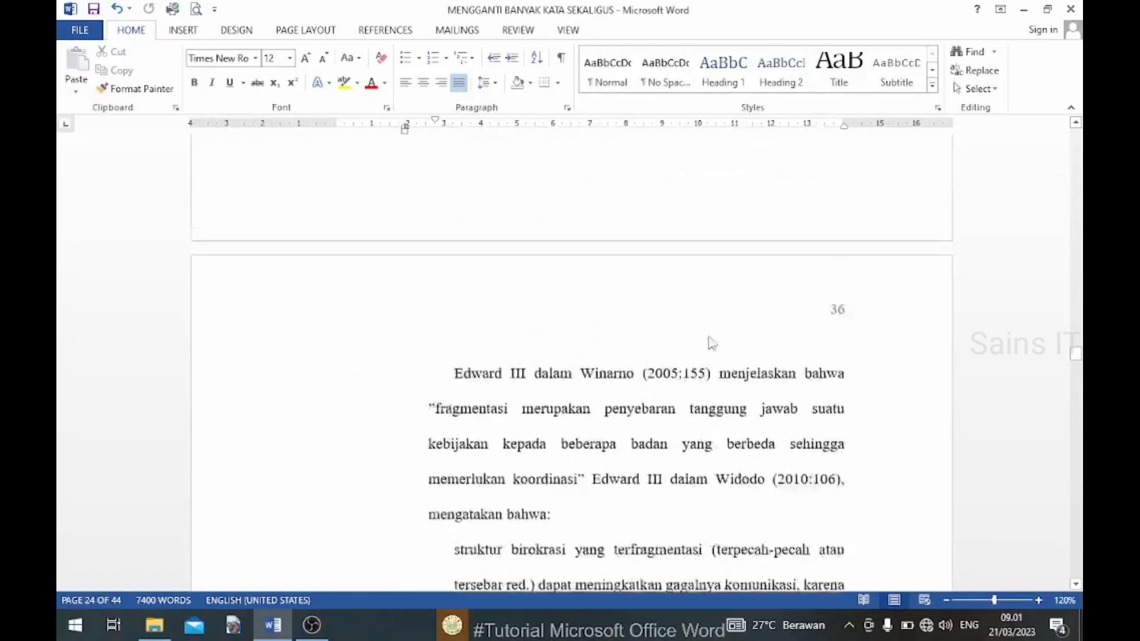
scroll(708, 336, up, 3)
scroll(709, 336, up, 4)
scroll(708, 334, up, 1)
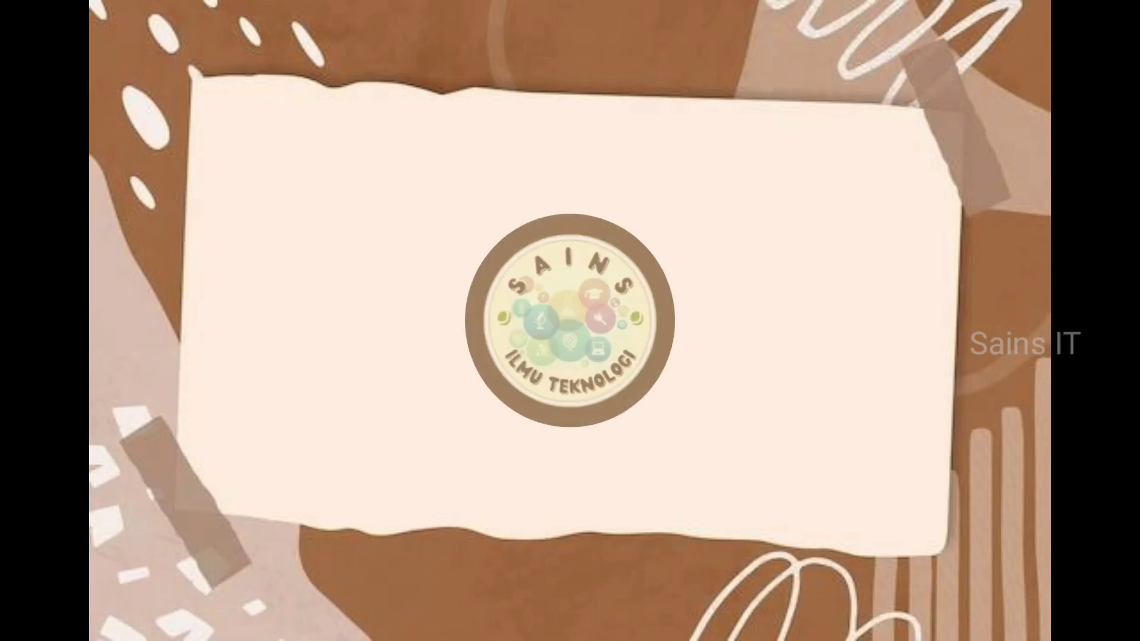